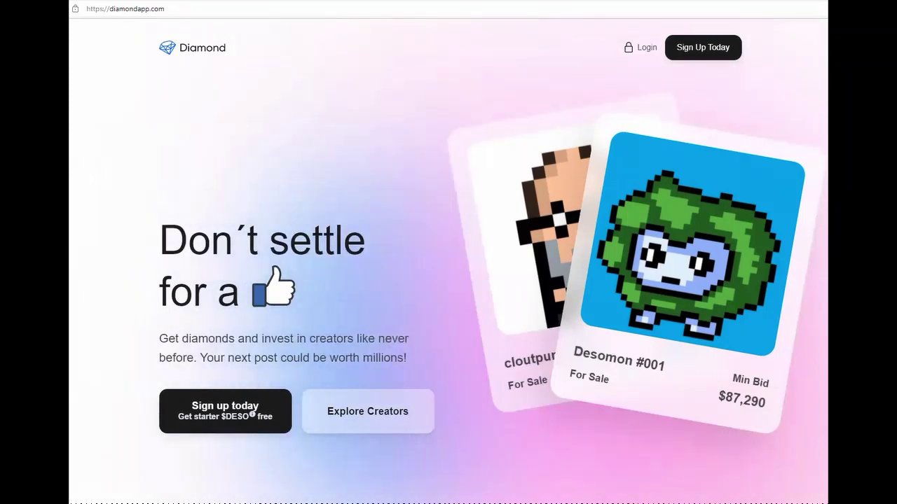
Start a DeSo seed-phrase sign-up and copy the generated seed phrase.
left_click(705, 50)
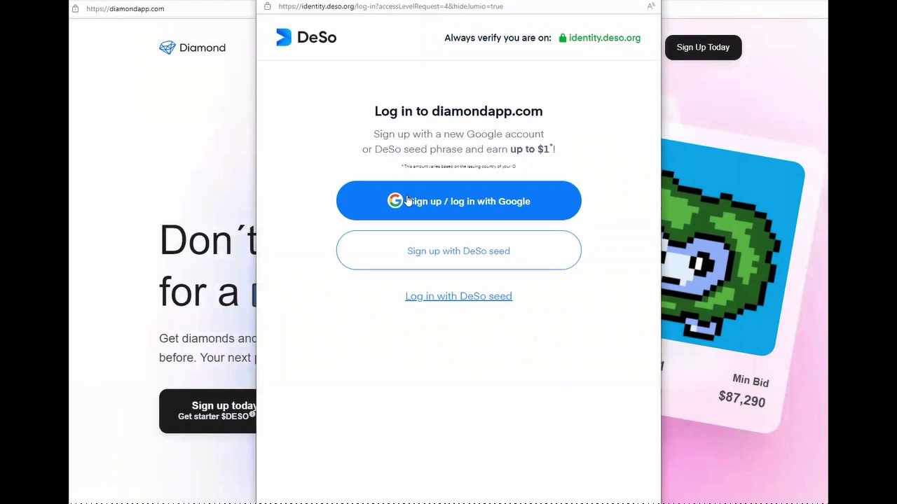
left_click(474, 256)
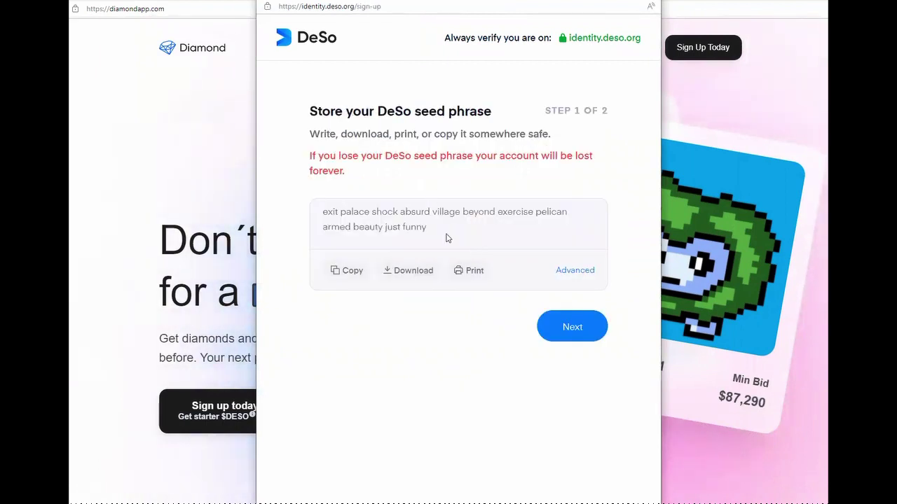
left_click(349, 273)
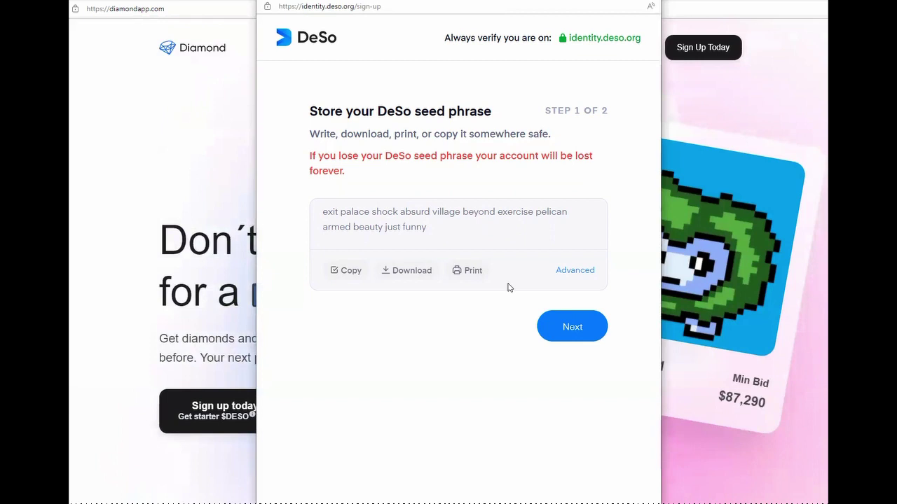
Paste the copied seed phrase into the step-two verification field.
left_click(569, 329)
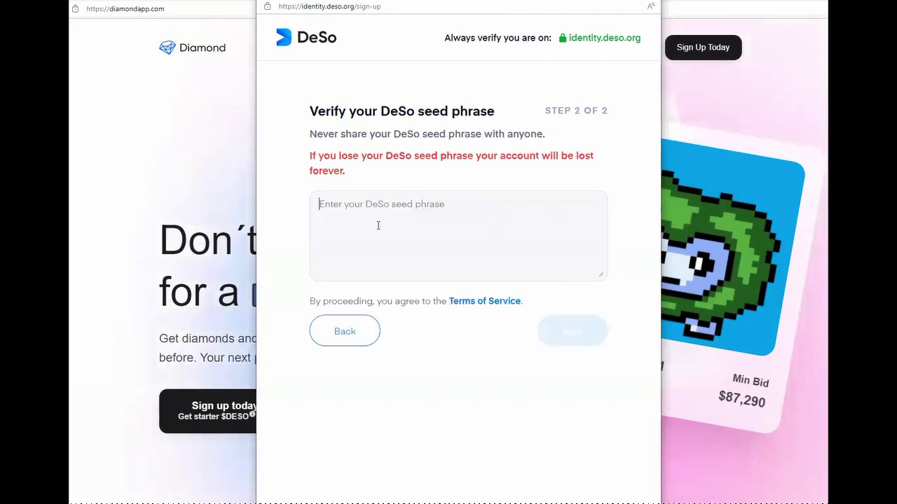
left_click(377, 225)
key("ctrl+v")
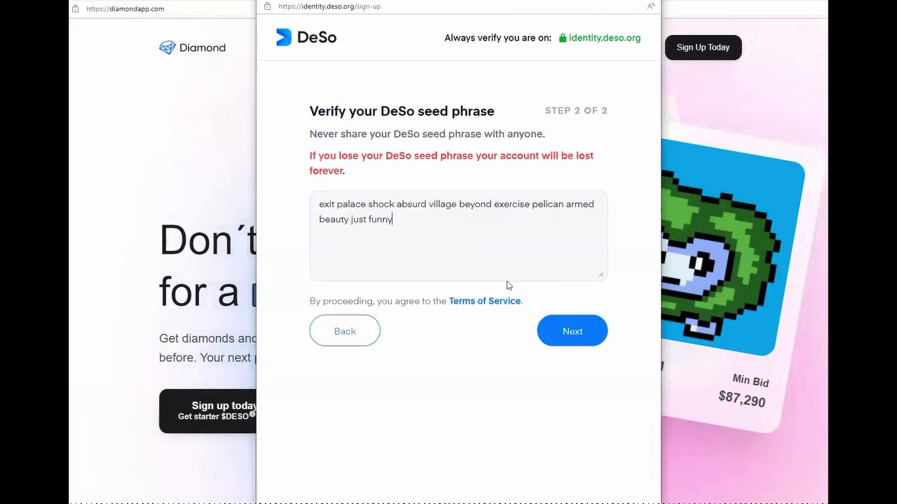
Finish sign-up, fund the wallet by anonymous transfer to its address, and confirm 0.002 $DESO.
left_click(572, 332)
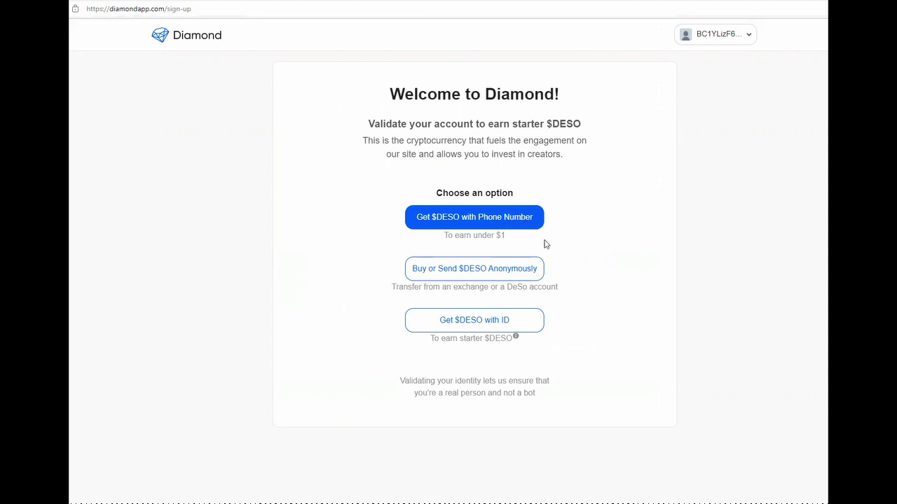
left_click(490, 273)
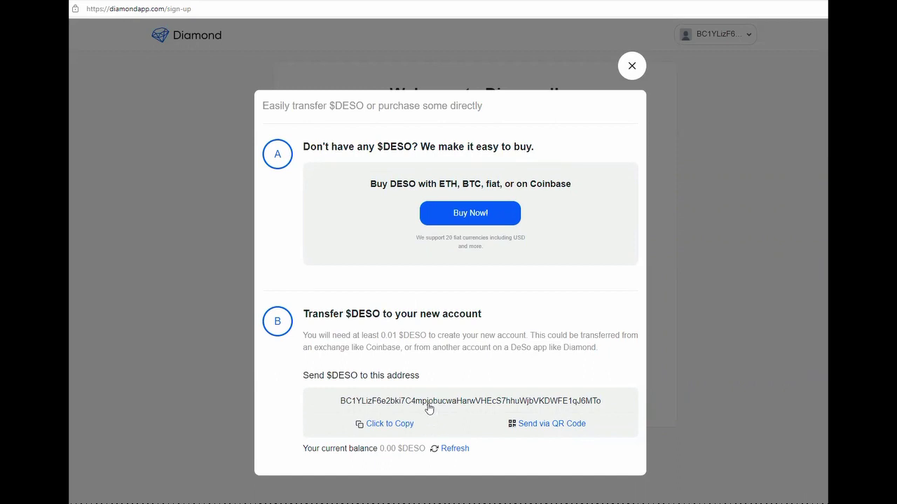
left_click(374, 426)
left_click(452, 449)
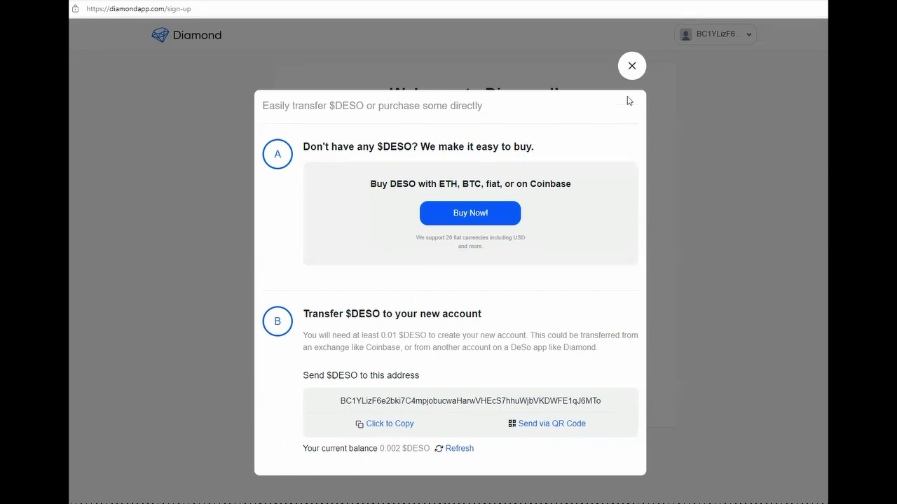
Upload the downloaded photo as profile picture and enter the username MyName123.
left_click(632, 67)
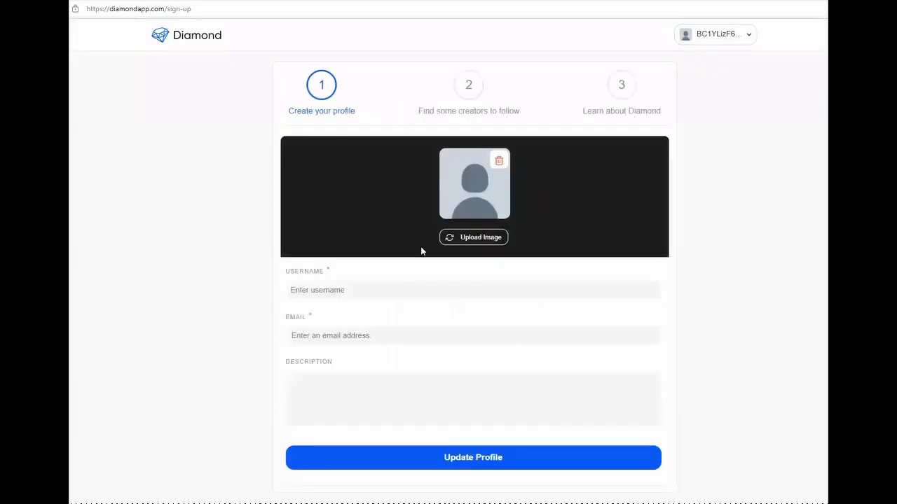
left_click(483, 240)
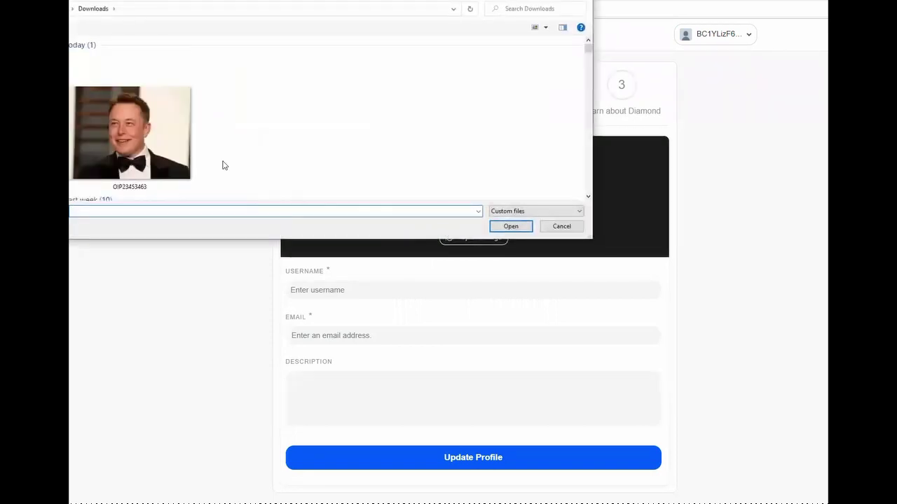
double_click(129, 133)
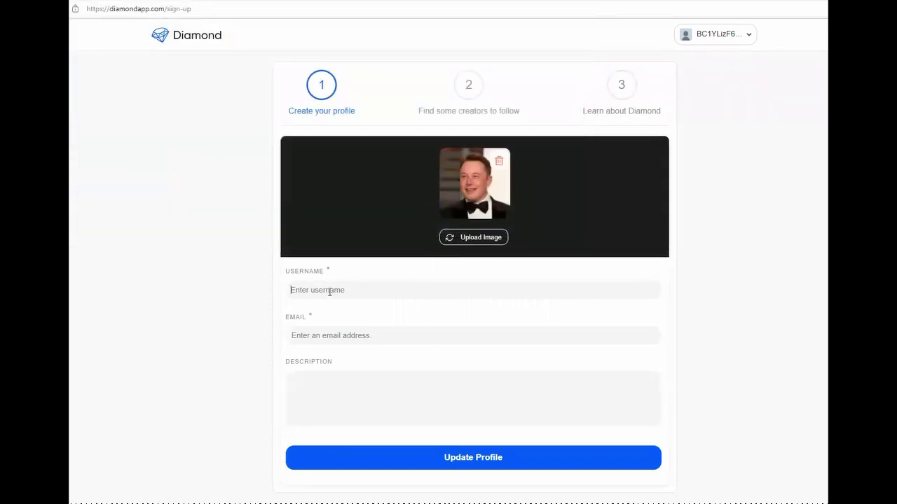
left_click(329, 291)
type("My")
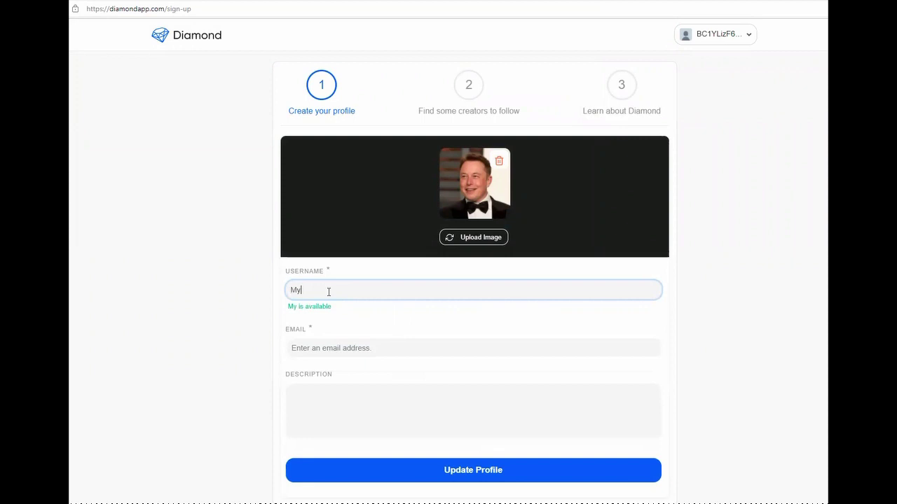
type("Name")
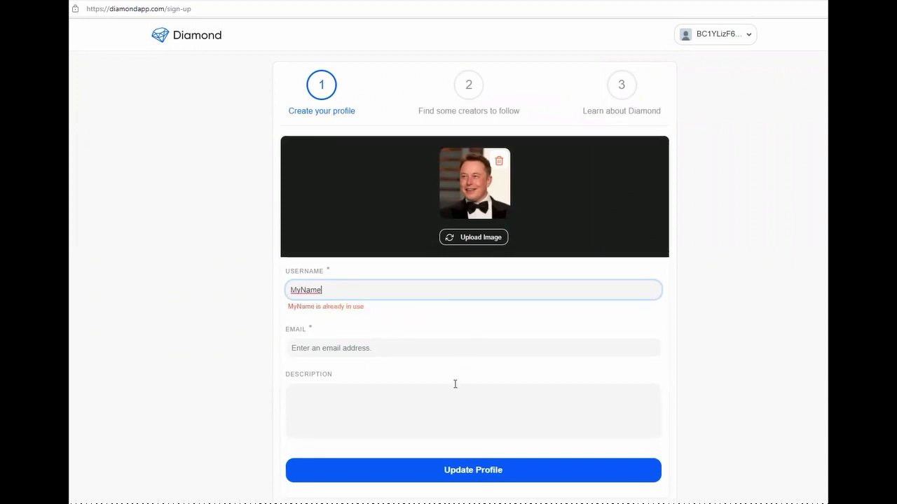
type("123")
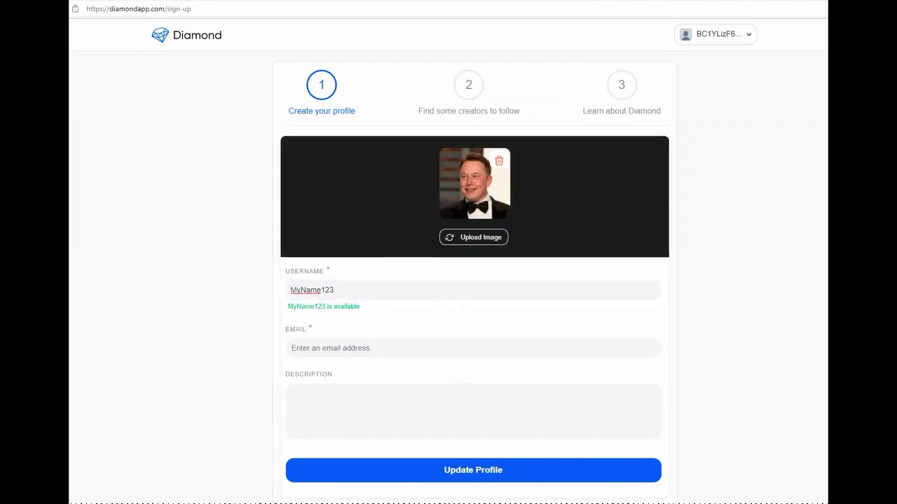
Fill in the suggested email address and paste the three-line description.
left_click(414, 349)
type("j")
key("Down")
key("Return")
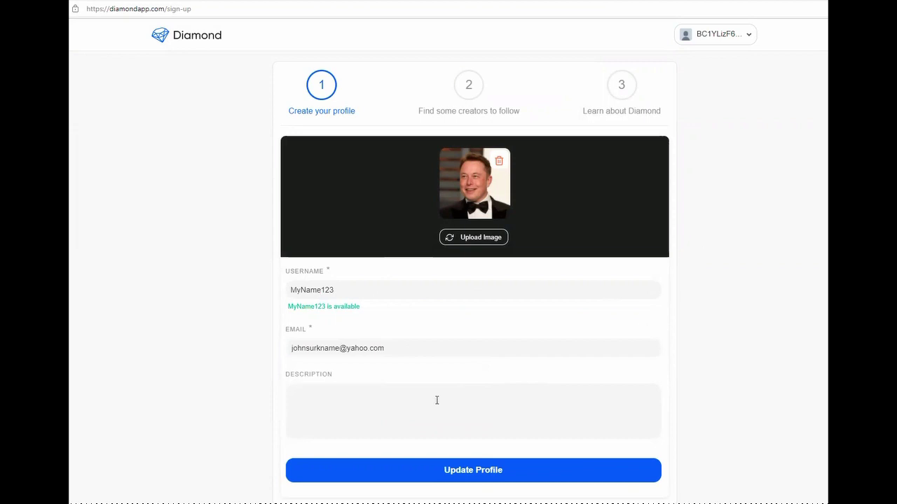
key("ctrl+v")
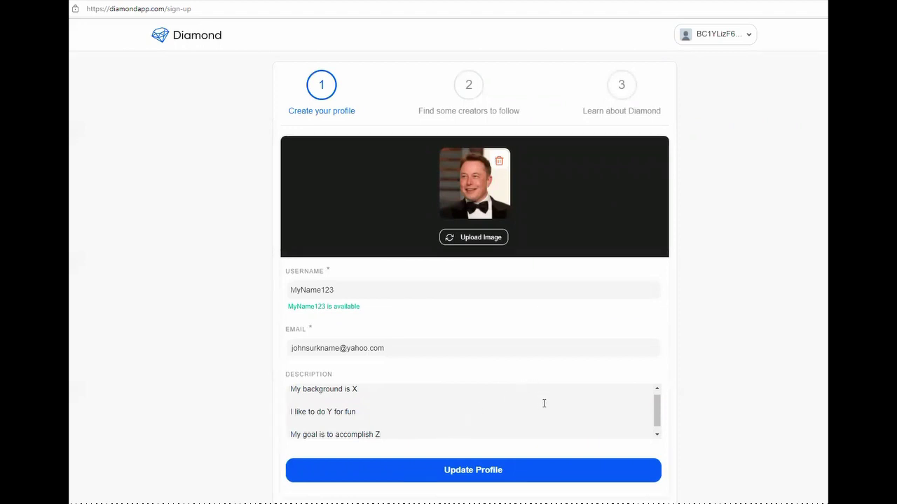
Save the profile and browse the list of suggested creators.
left_click(504, 477)
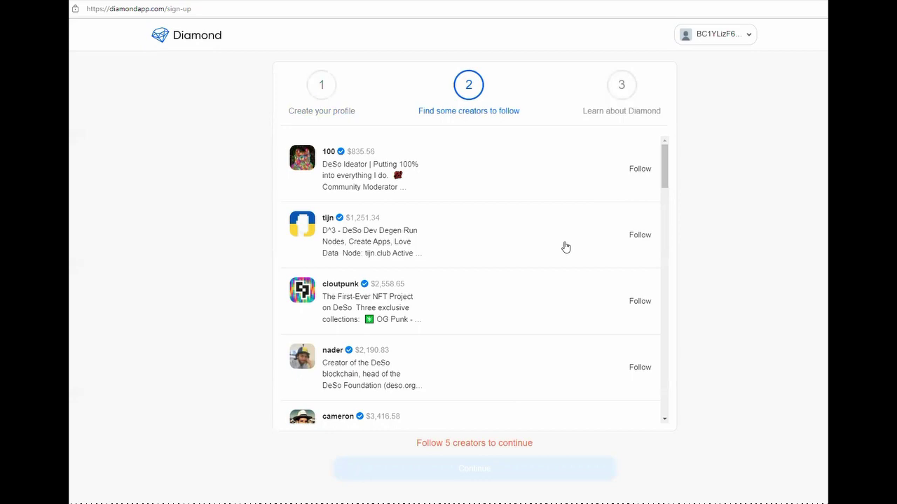
scroll(593, 207, "down", 2)
scroll(593, 207, "down", 4)
scroll(490, 245, "down", 2)
scroll(451, 283, "down", 2)
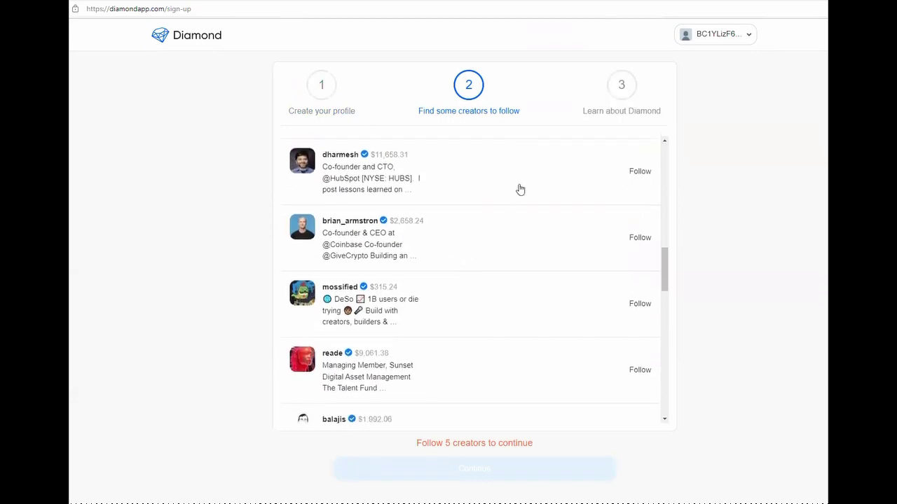
scroll(518, 188, "down", 3)
scroll(524, 183, "down", 4)
scroll(522, 182, "up", 2)
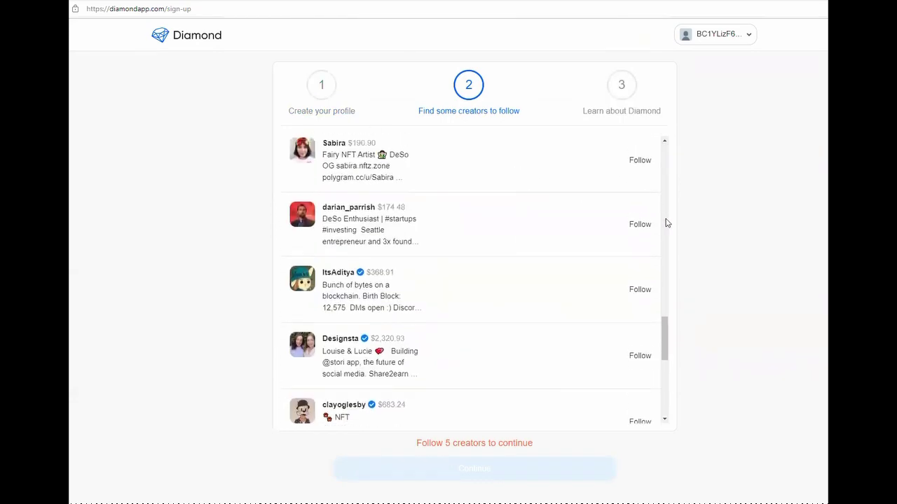
Follow five suggested creators to meet the requirement to continue.
left_click(639, 225)
left_click(638, 292)
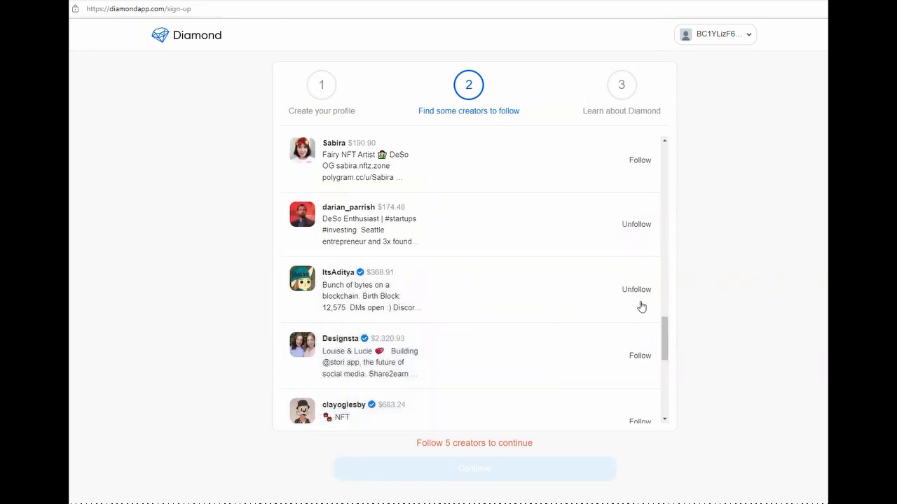
left_click(635, 363)
scroll(634, 390, "down", 2)
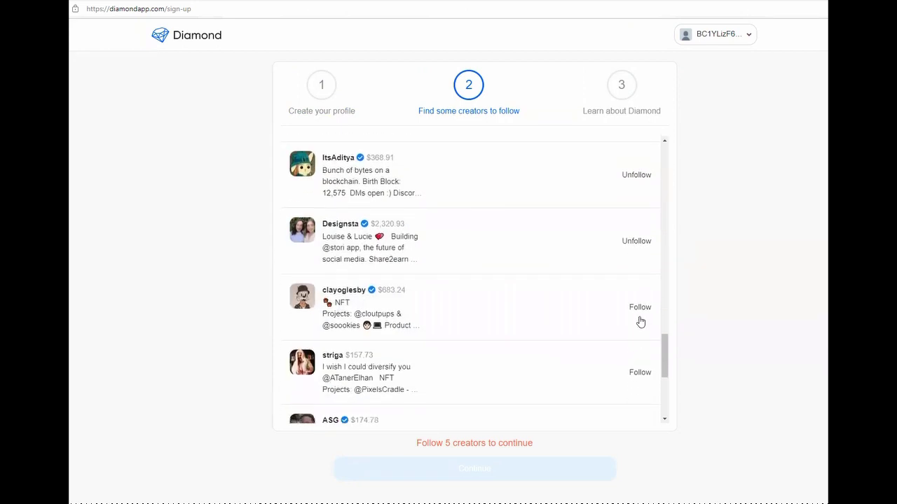
left_click(639, 309)
left_click(639, 373)
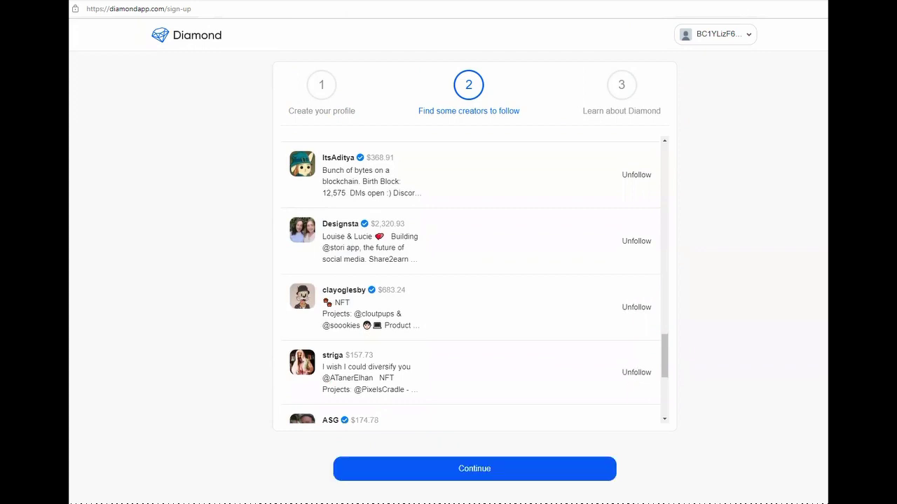
scroll(513, 342, "down", 3)
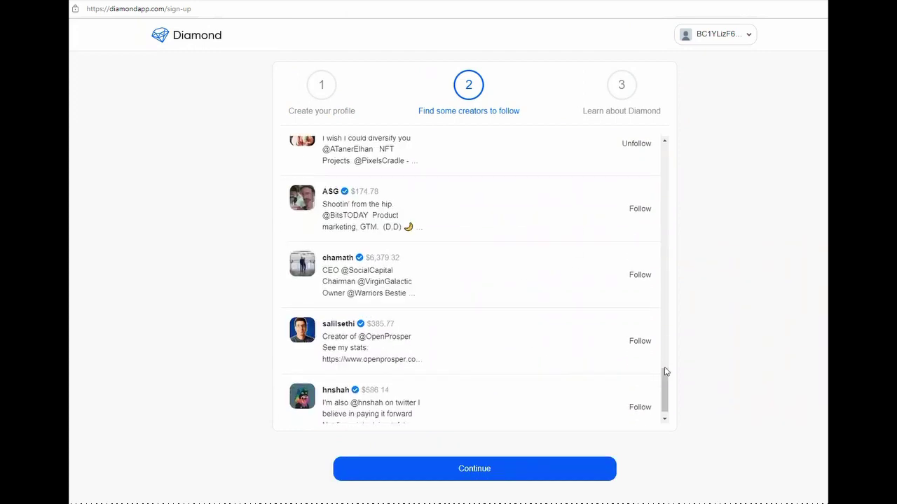
Continue past the creator step and read through the Learn about Diamond introduction.
left_click(472, 468)
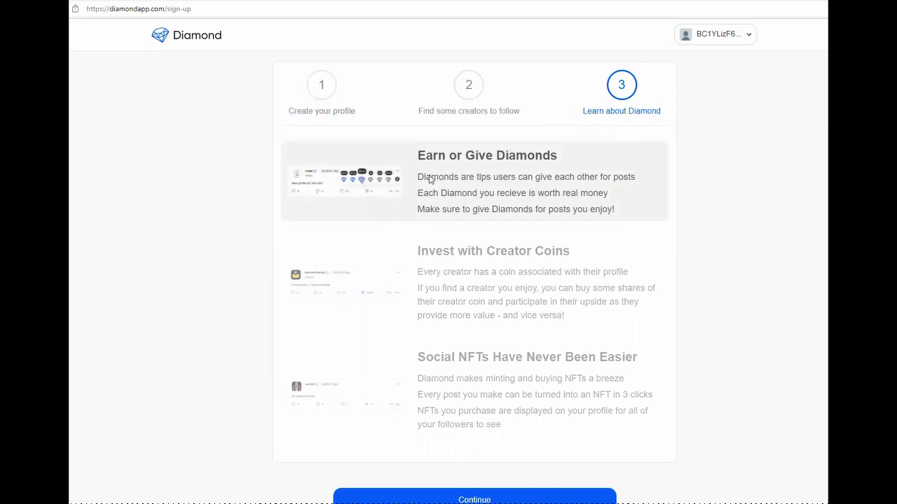
scroll(501, 389, "down", 1)
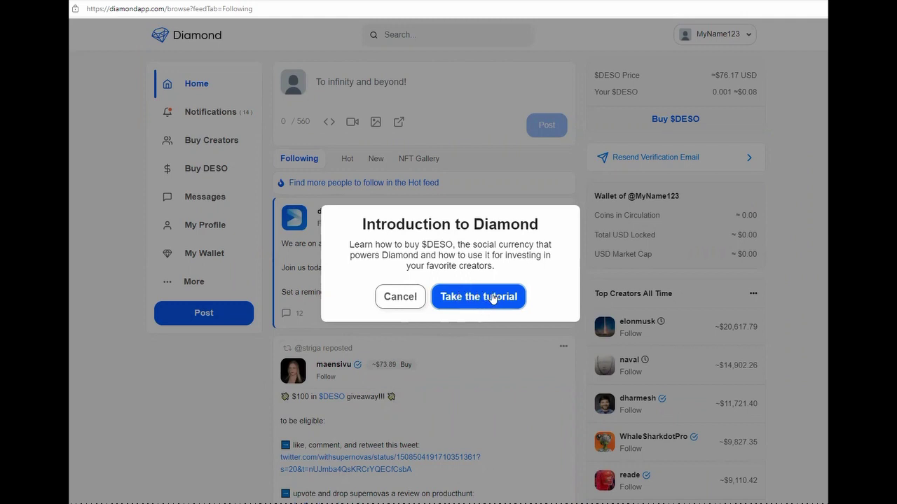
Cancel the tutorial prompt and publish the post 'Hello DeSo!' from MyName123.
left_click(401, 299)
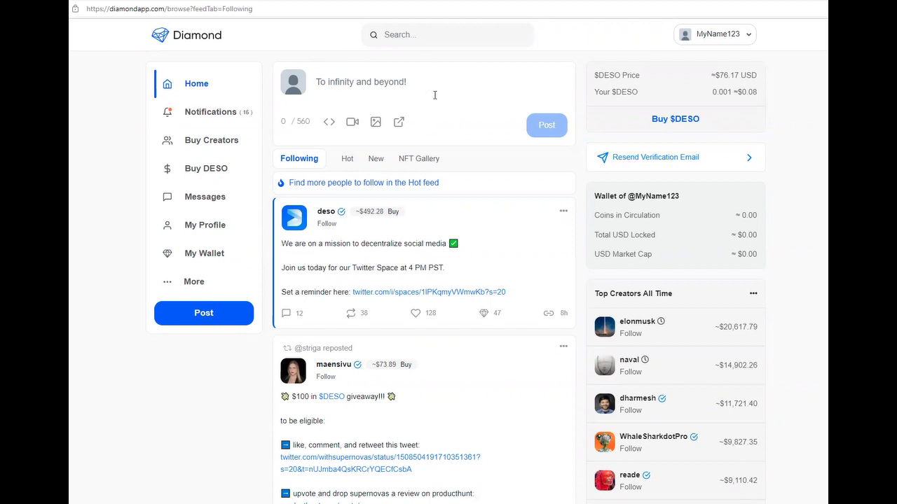
left_click(220, 316)
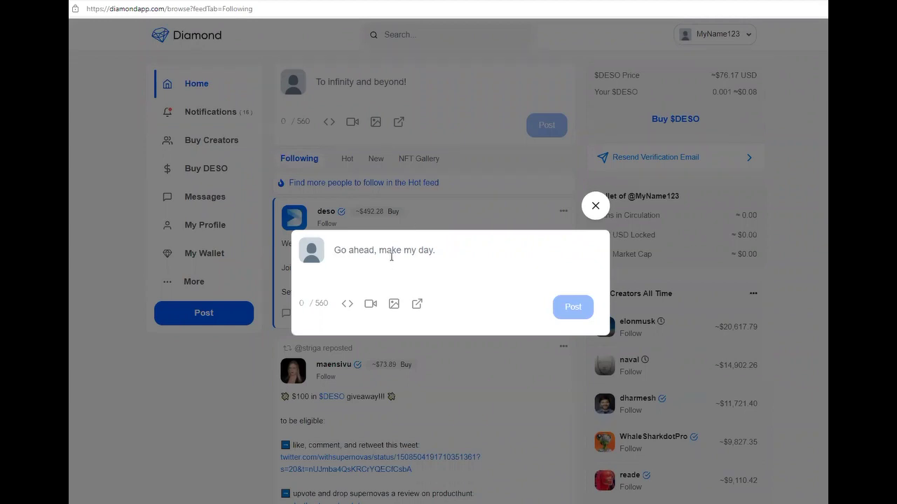
type("Hello De")
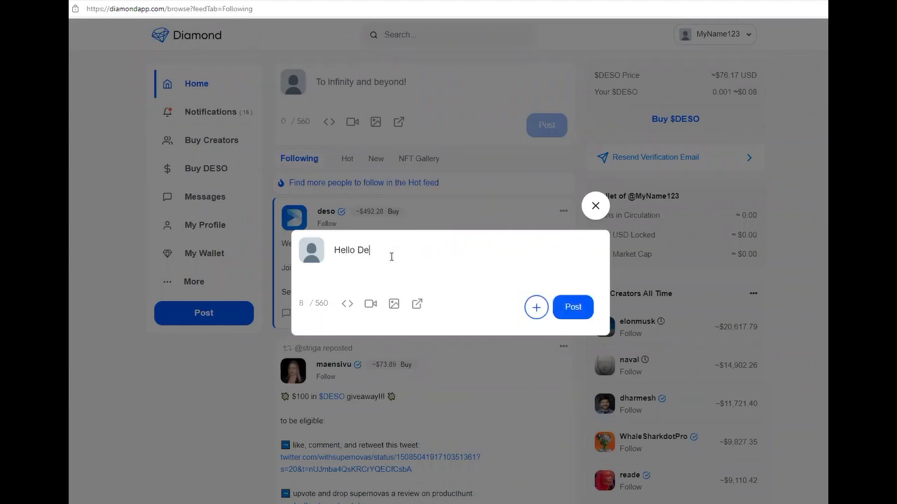
type("So")
key("BackSpace")
type("!")
left_click(576, 308)
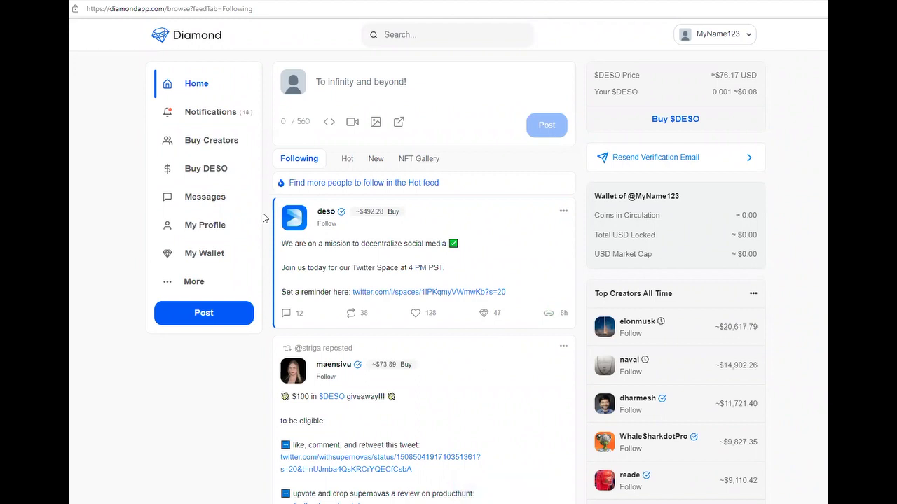
left_click(190, 283)
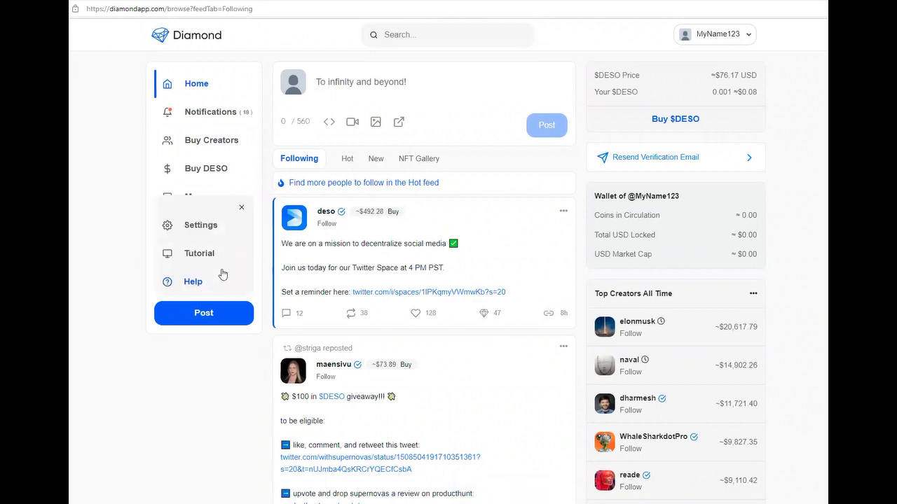
left_click(241, 208)
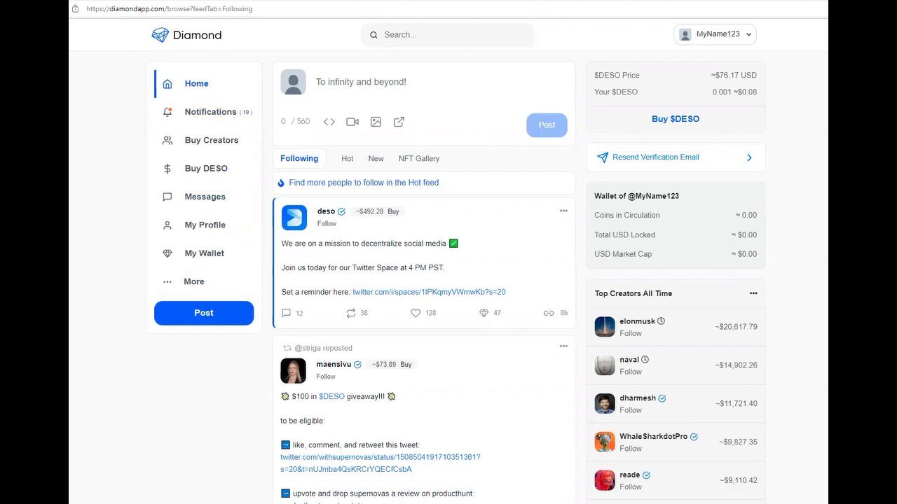